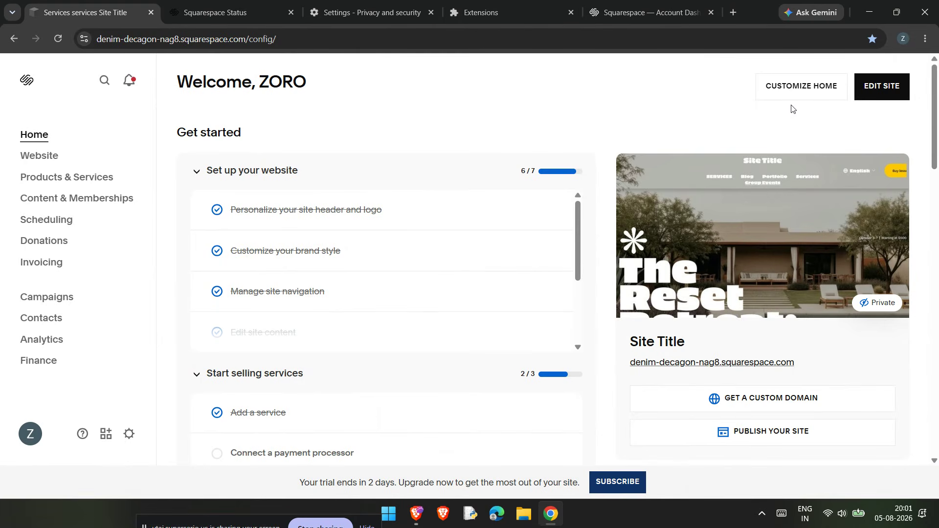
# Open the Site Title bookmark in a new Incognito window to check how it loads, and close that window.
pyautogui.click(926, 38)
pyautogui.click(906, 103)
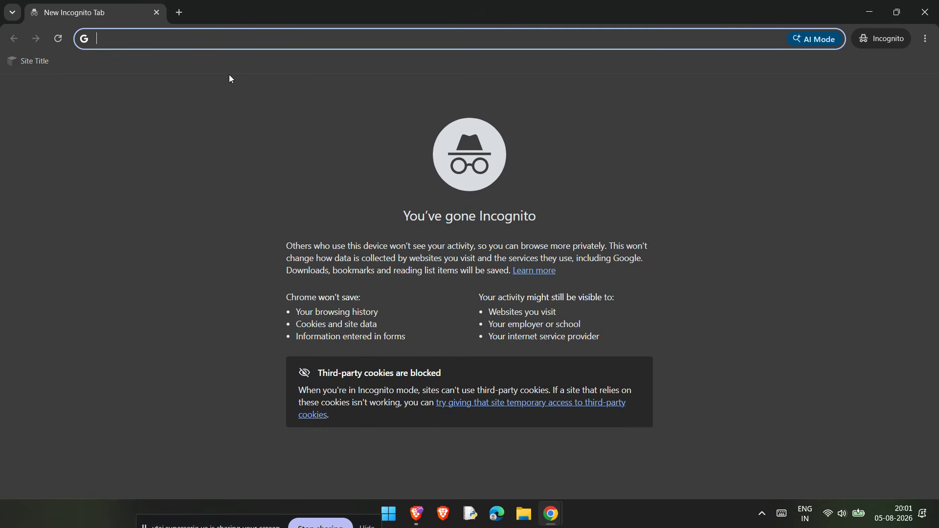
pyautogui.click(24, 61)
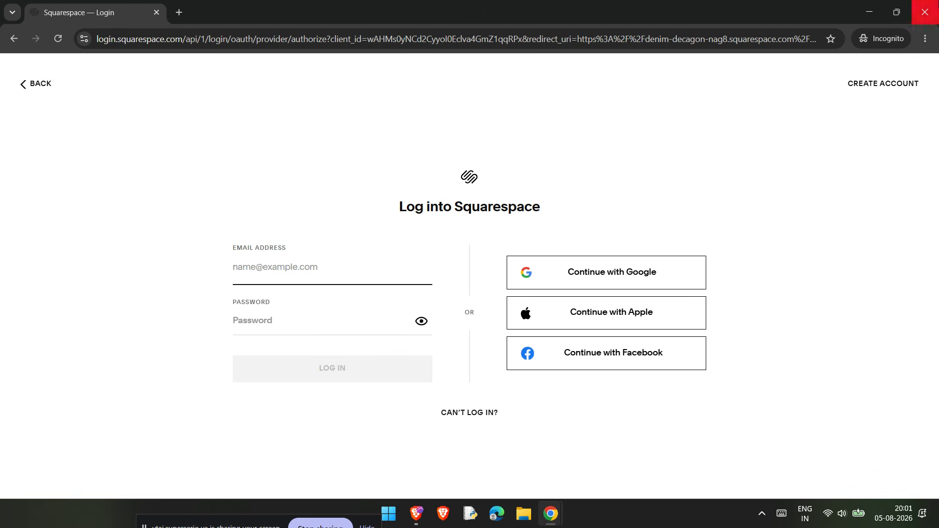
pyautogui.click(926, 11)
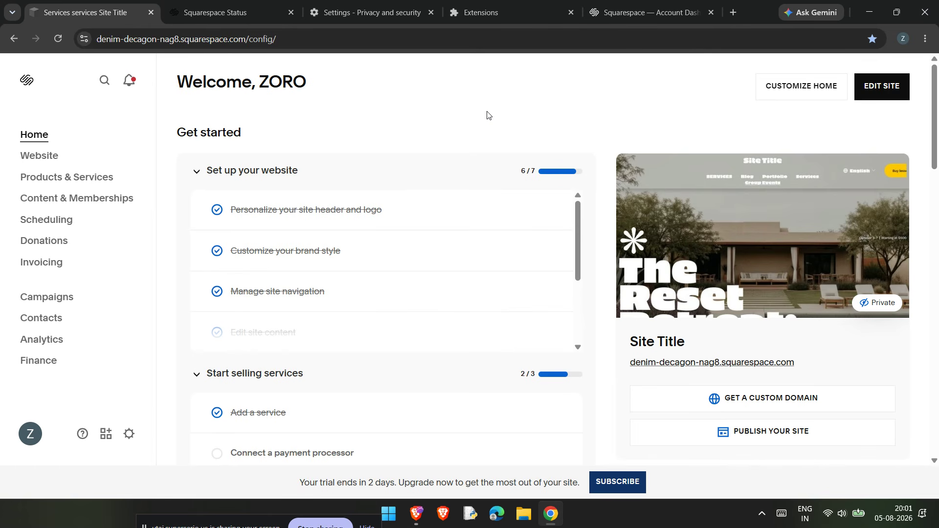
# Check the browser's installed extensions and the Squarespace Status page, and return to the site dashboard.
pyautogui.click(516, 6)
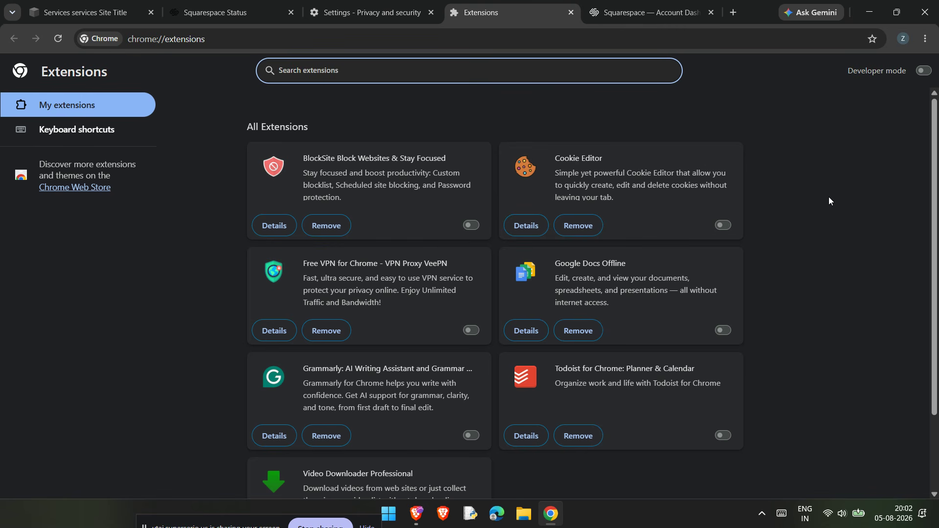
pyautogui.click(220, 12)
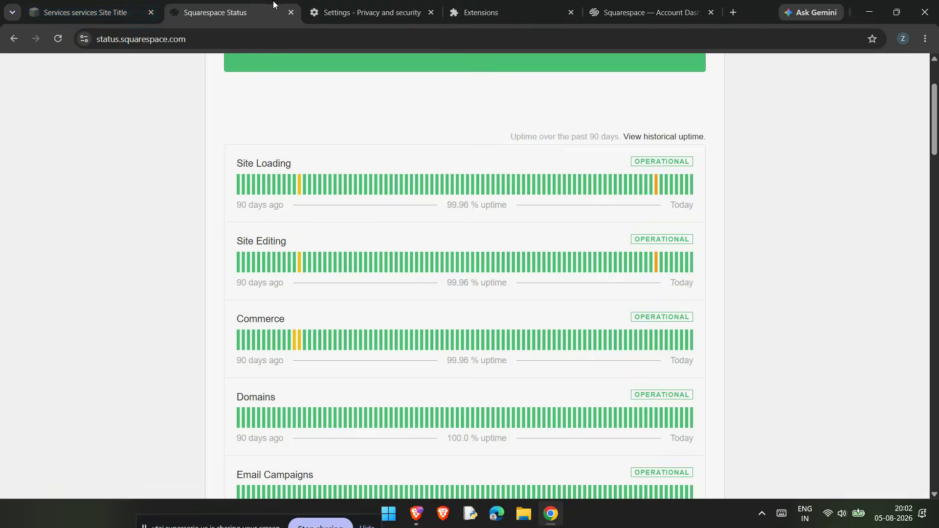
pyautogui.click(86, 12)
# Open the website's Services page in the editor, look through its sections and exit editing.
pyautogui.click(45, 157)
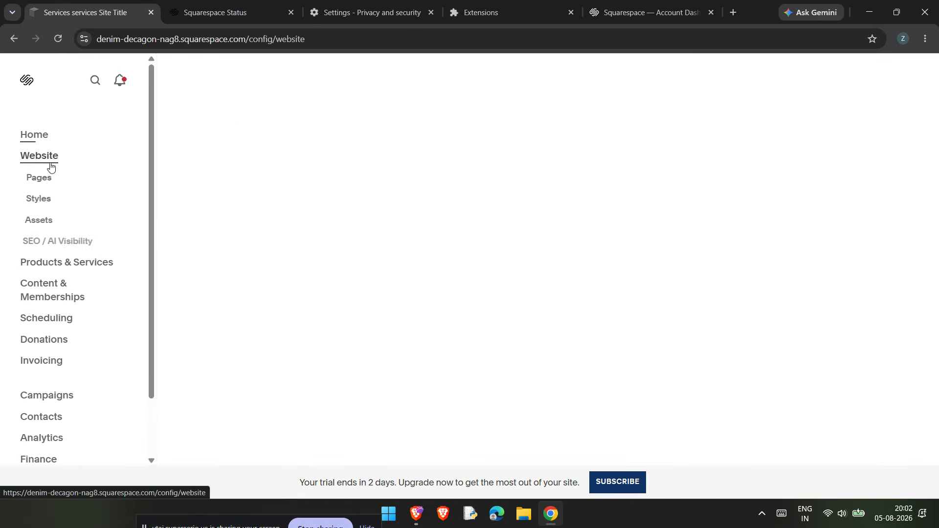
pyautogui.click(52, 180)
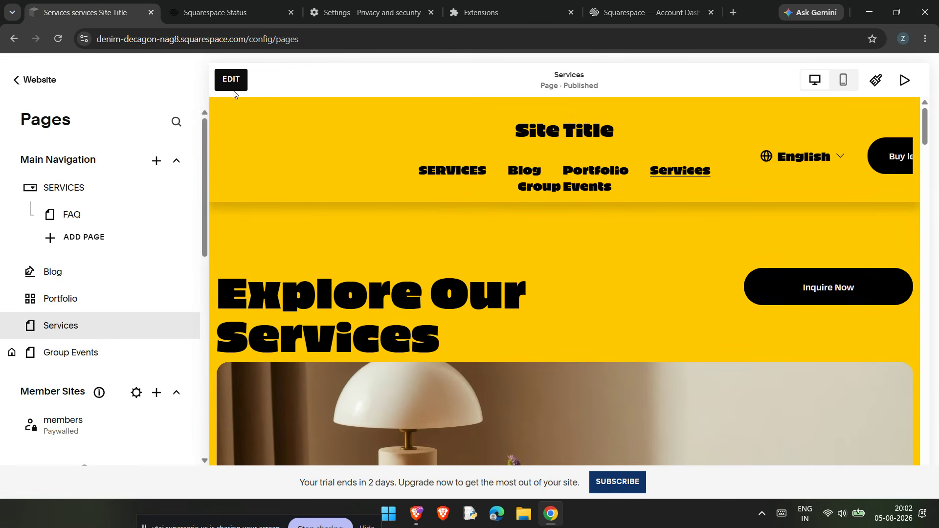
pyautogui.click(362, 246)
pyautogui.scroll(-5, 323, 290)
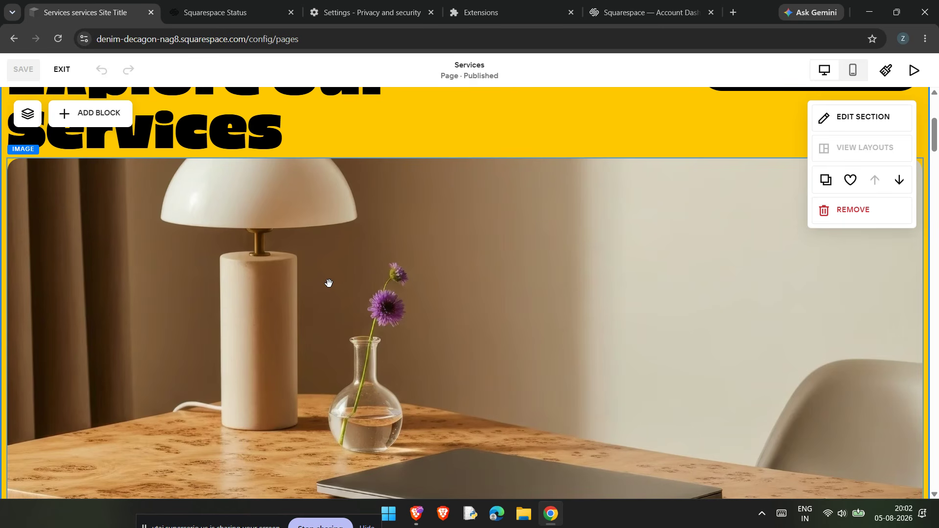
pyautogui.scroll(-12, 358, 284)
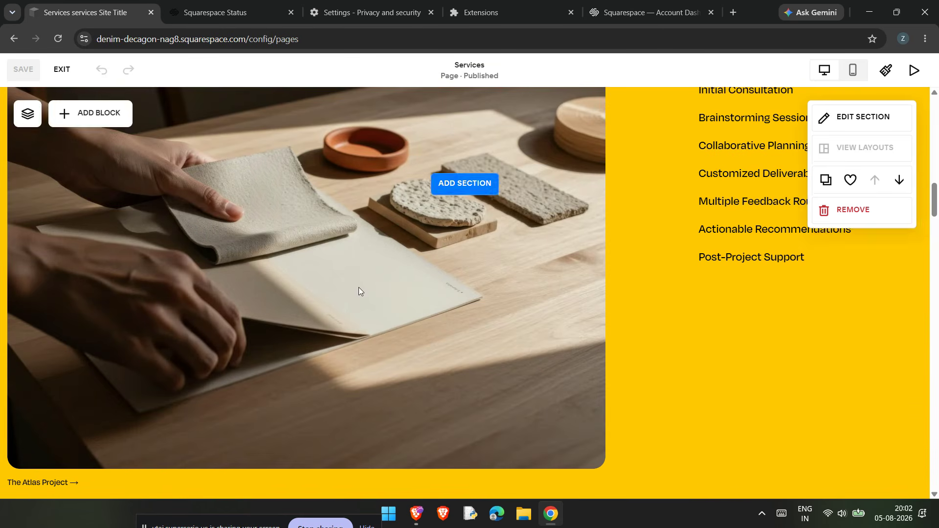
pyautogui.click(14, 38)
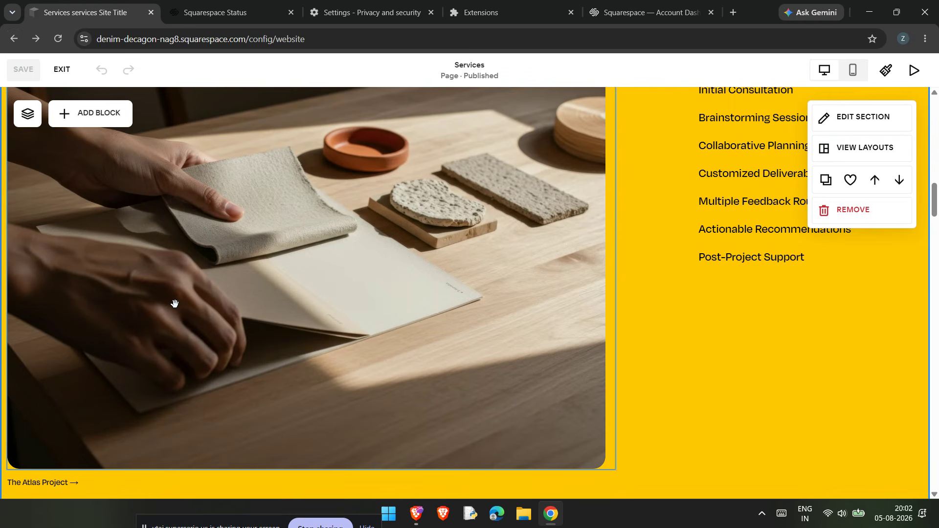
pyautogui.click(63, 70)
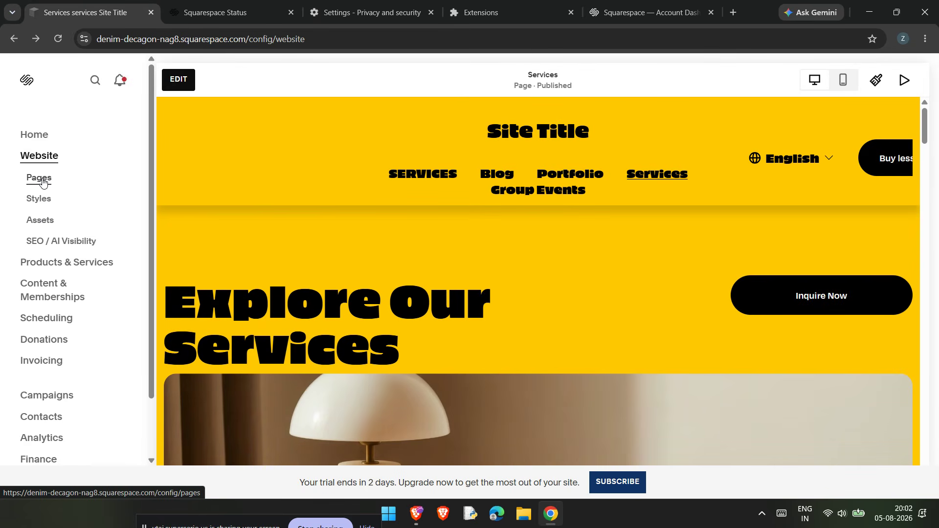
# Open the Services page for editing and show the settings of the product block reading "Limit 1 per order".
pyautogui.click(43, 181)
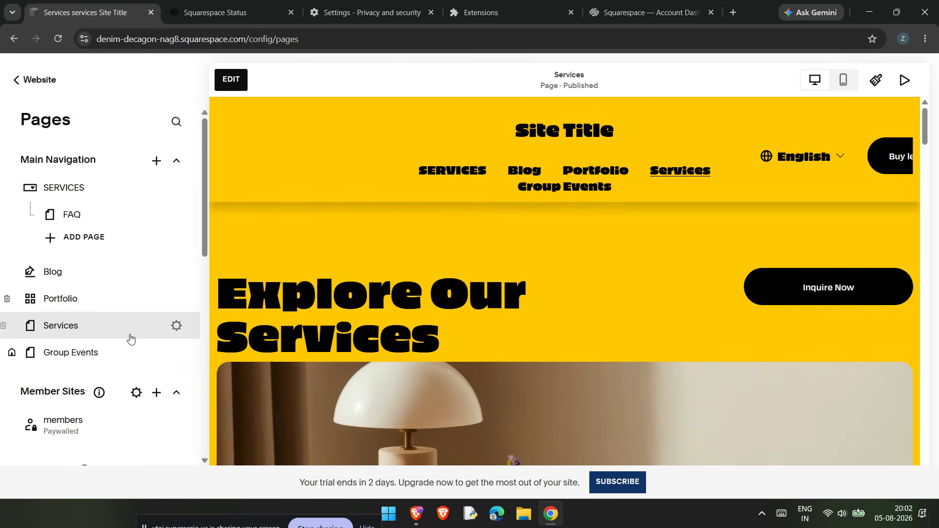
pyautogui.click(231, 79)
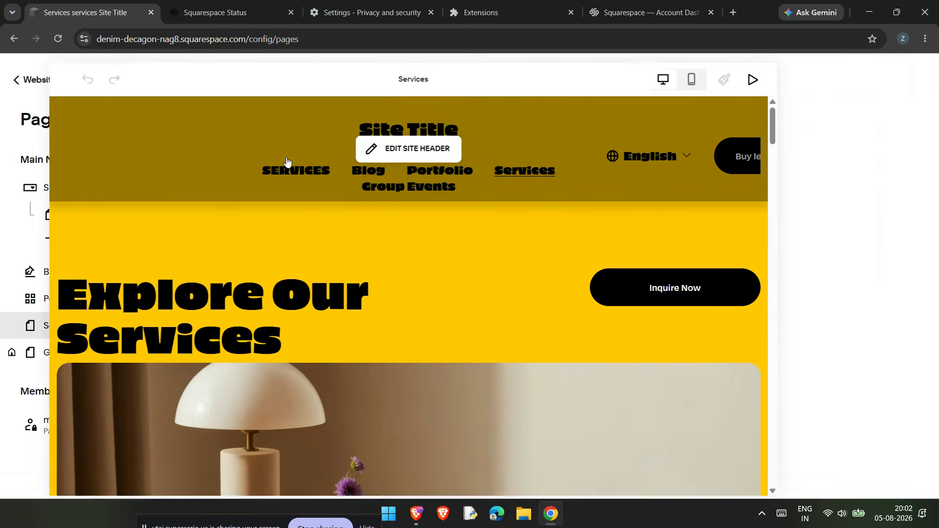
pyautogui.scroll(-8, 304, 268)
pyautogui.scroll(-10, 304, 268)
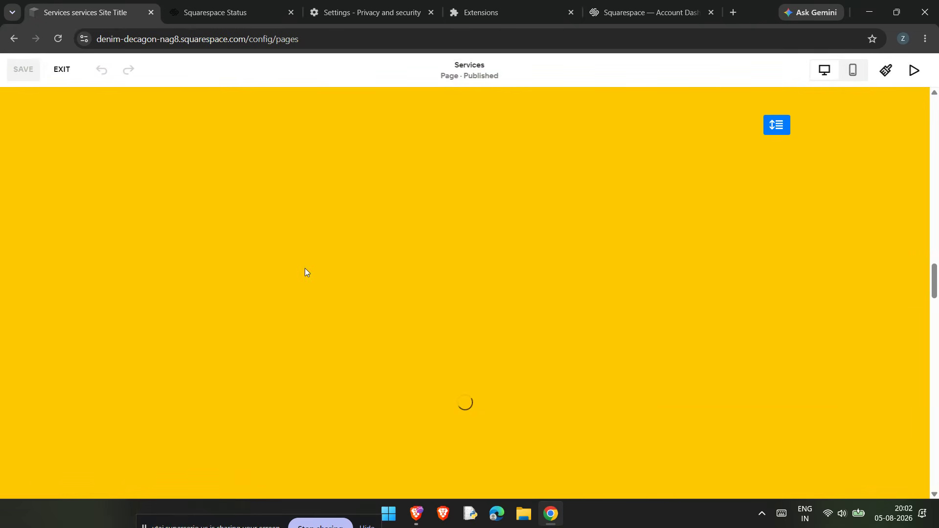
pyautogui.scroll(-10, 305, 269)
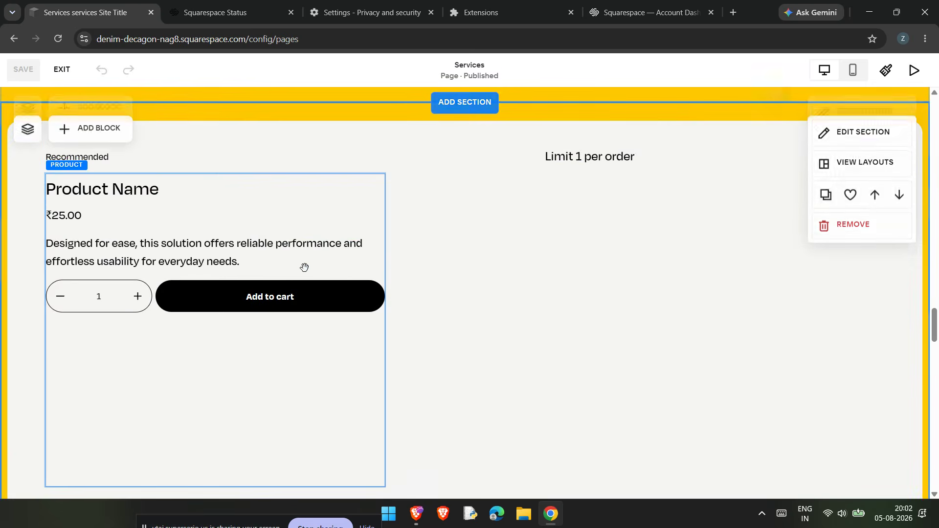
pyautogui.click(746, 277)
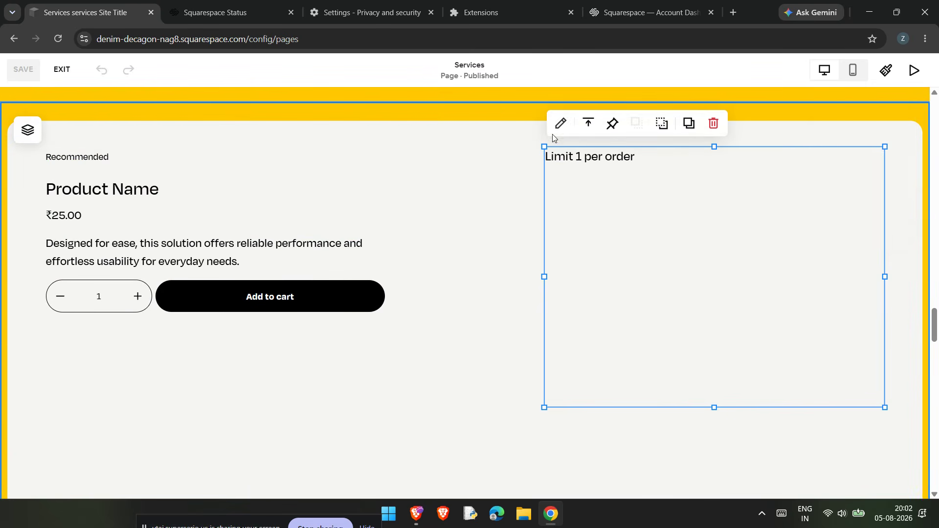
pyautogui.click(556, 126)
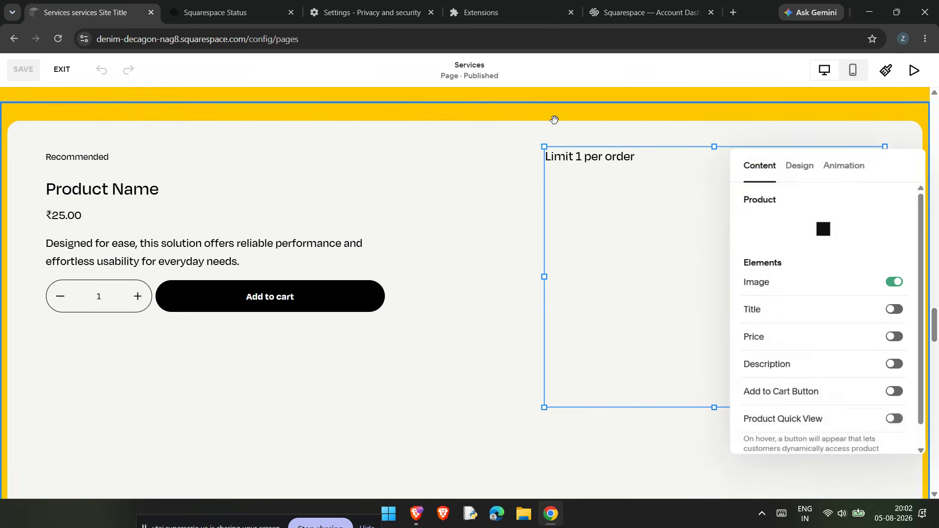
# Open the yoga retreat product for editing from the product block's content settings.
pyautogui.click(799, 169)
pyautogui.click(764, 168)
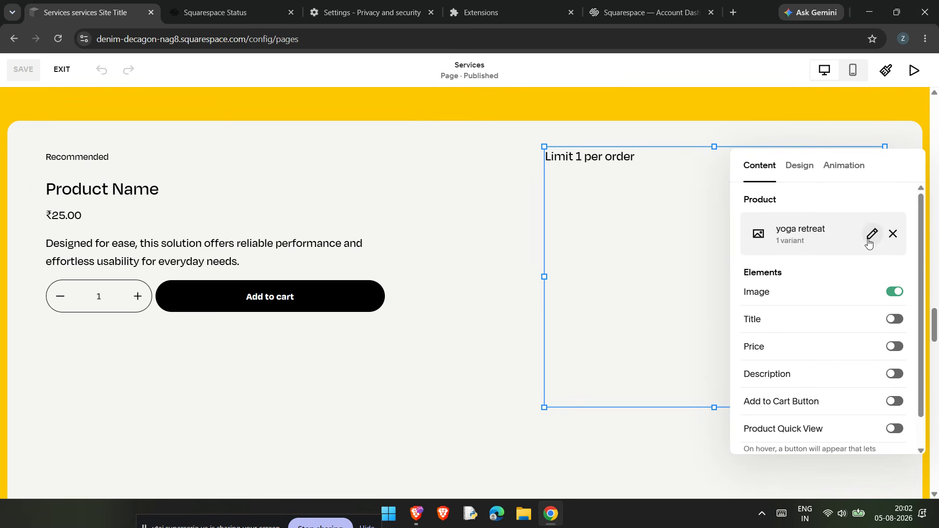
pyautogui.click(869, 237)
# Try to clear the formatting of the yoga retreat product's entire description, and cancel out of the product editor.
pyautogui.scroll(-2, 399, 321)
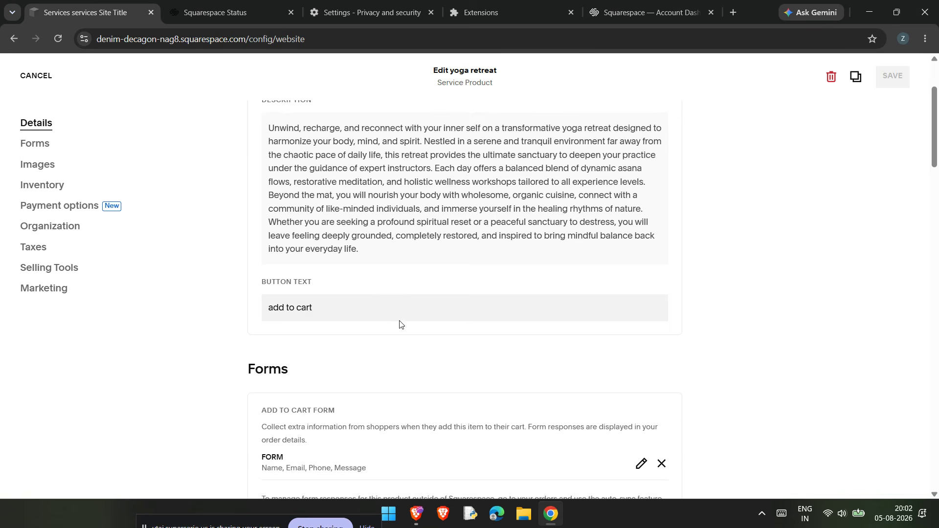
pyautogui.moveTo(378, 309); pyautogui.dragTo(268, 189)
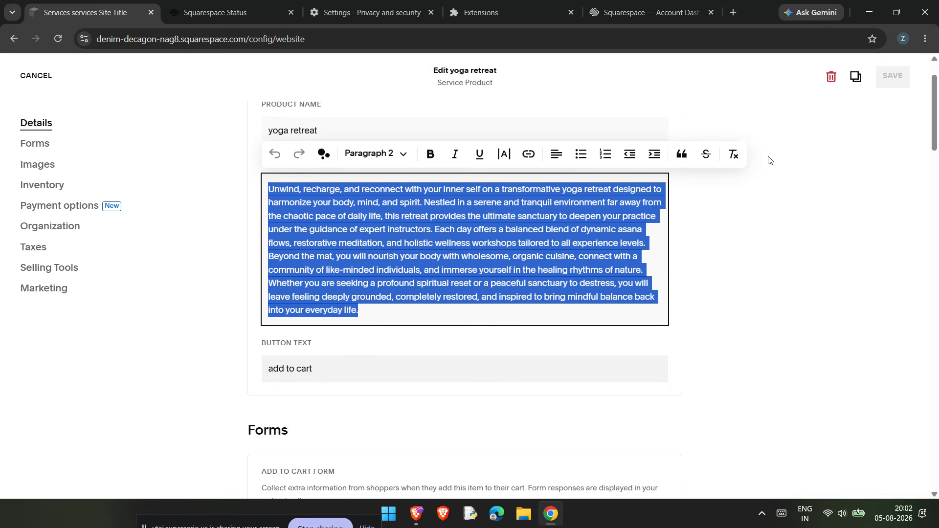
pyautogui.click(736, 159)
pyautogui.click(515, 287)
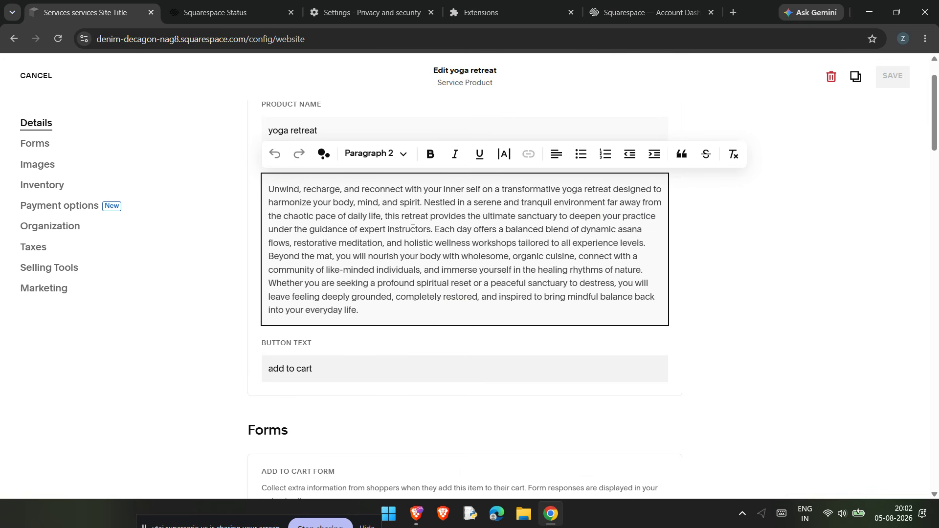
pyautogui.click(780, 268)
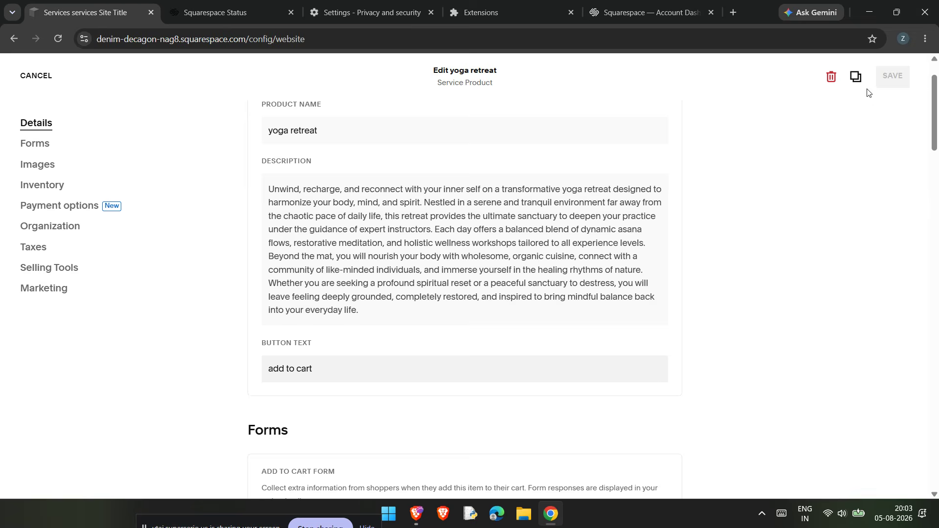
pyautogui.click(27, 74)
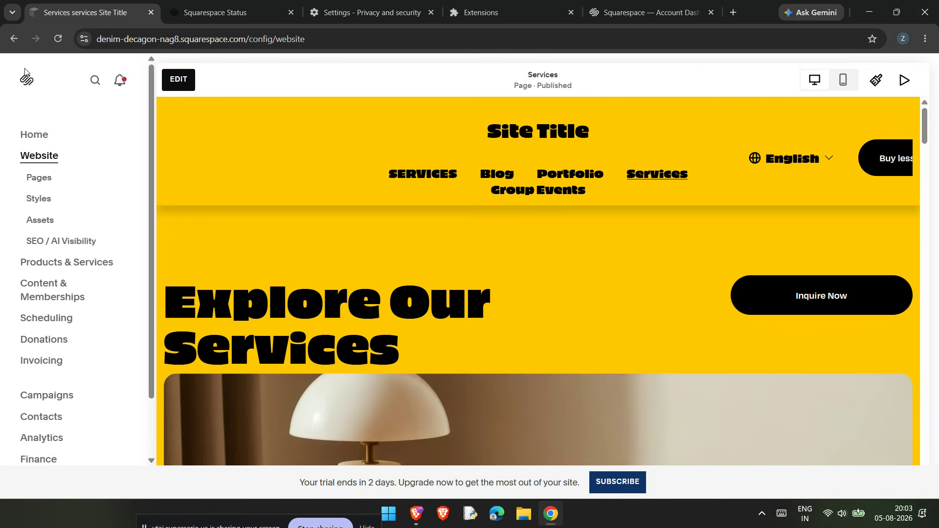